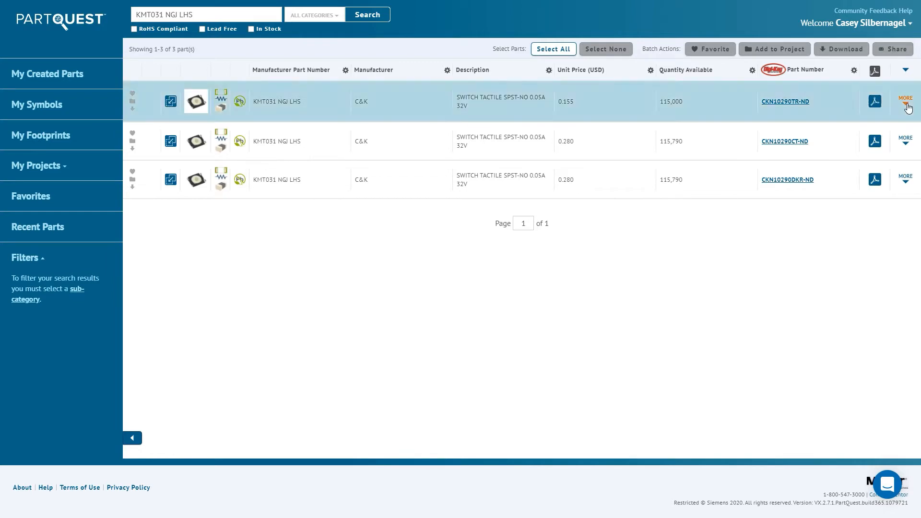
Expand the first KMT031 NGJ LHS search result, part CKN10290TR-ND, and add it to the Trinket project
{"action": "left_click", "coordinate": [905, 100]}
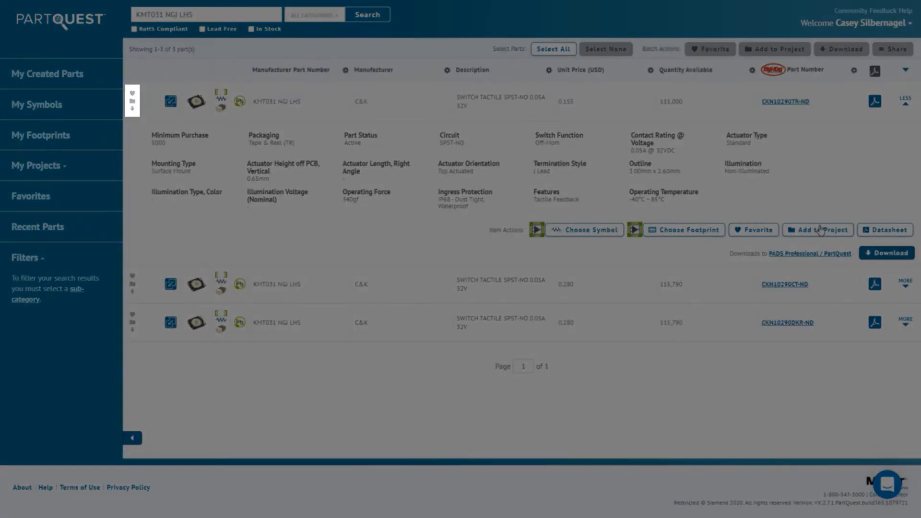
{"action": "left_click", "coordinate": [820, 231]}
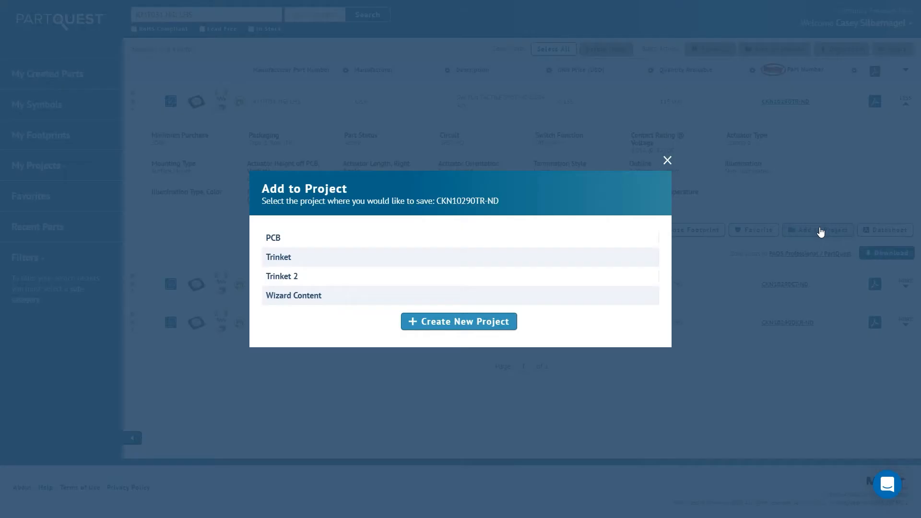
{"action": "left_click", "coordinate": [641, 258]}
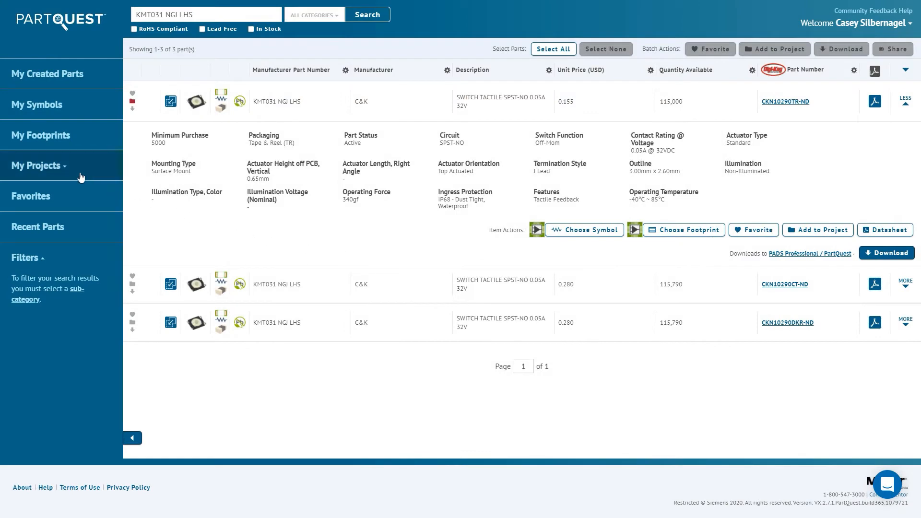
Open the Trinket project's parts list and check it for the added KMT031 NGJ LHS switch
{"action": "left_click", "coordinate": [80, 177]}
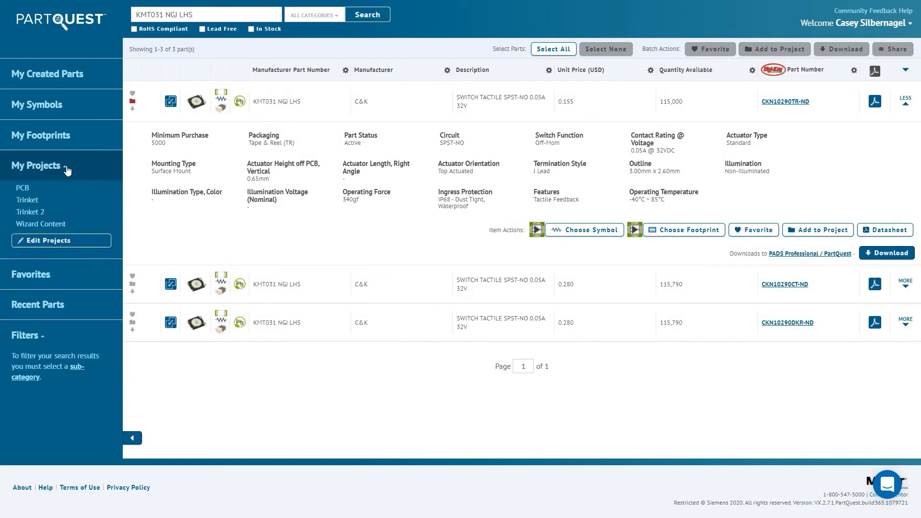
{"action": "left_click", "coordinate": [44, 201]}
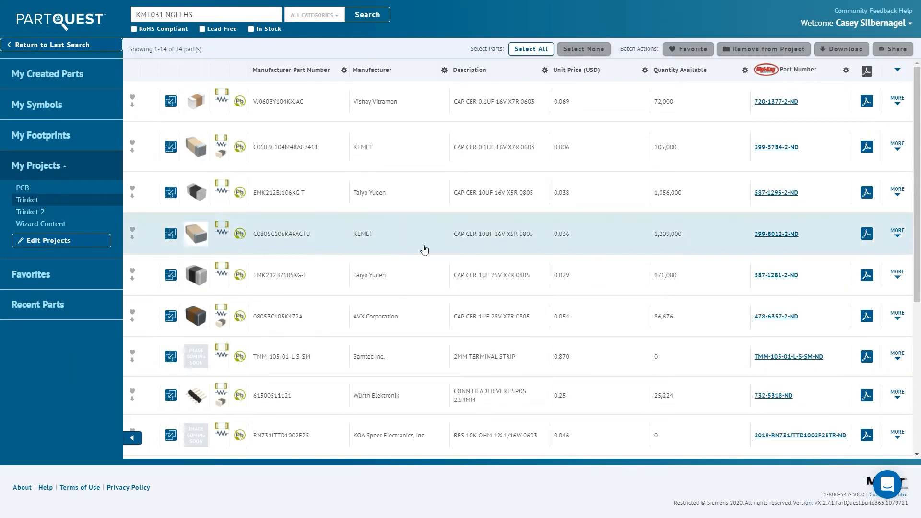
{"action": "scroll", "coordinate": [894, 353], "scroll_direction": "down", "scroll_amount": 5}
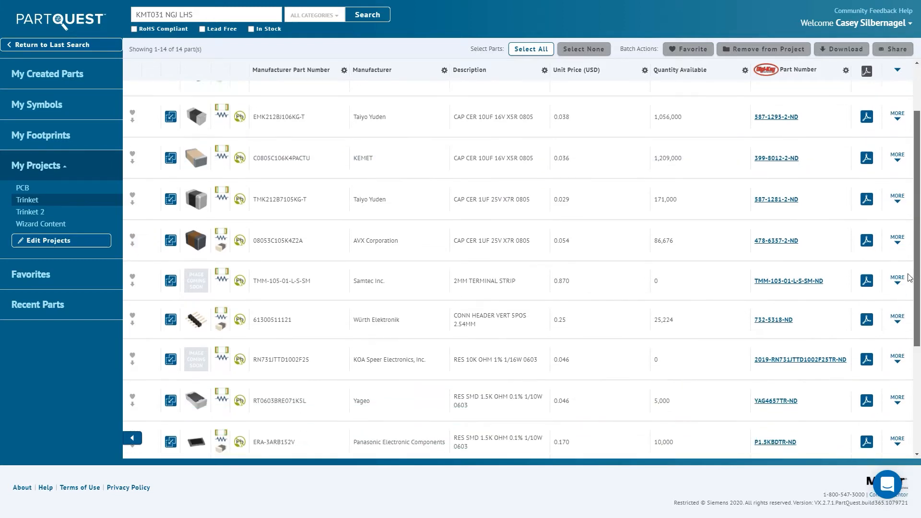
{"action": "scroll", "coordinate": [894, 352], "scroll_direction": "down", "scroll_amount": 1}
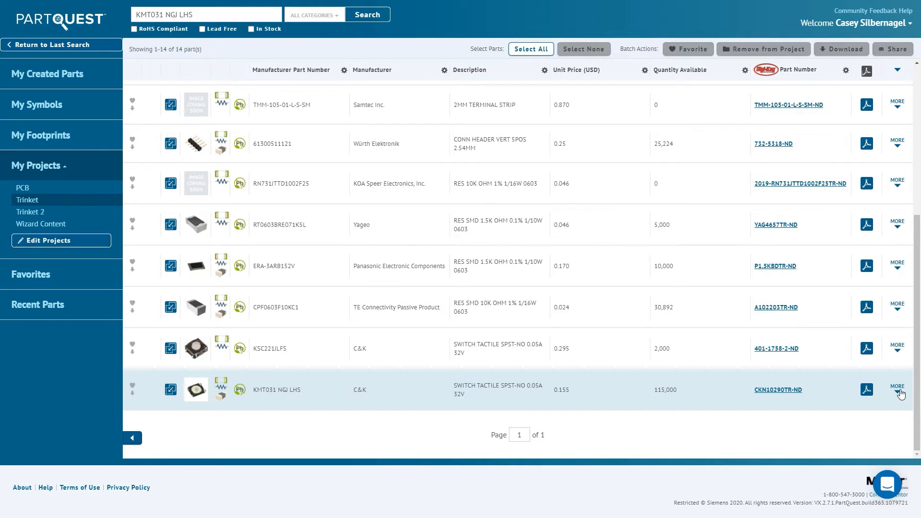
{"action": "left_click_drag", "start_coordinate": [917, 379], "coordinate": [918, 231]}
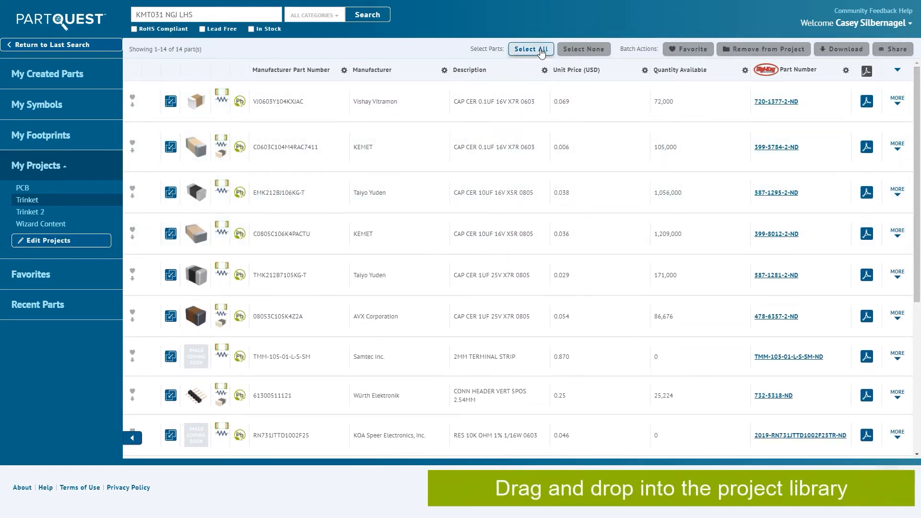
Select all parts of the Trinket project, transfer them into the library search results in PADS Professional Designer, and maximise that window
{"action": "left_click", "coordinate": [542, 50]}
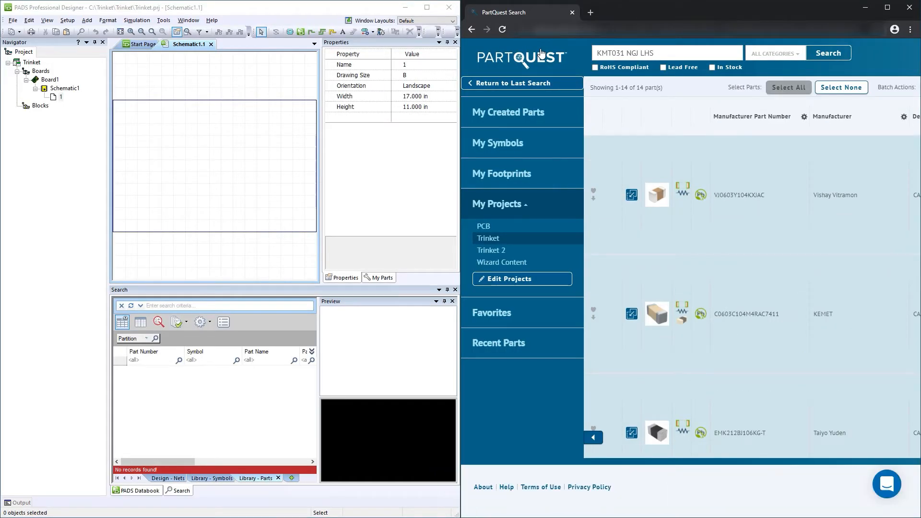
{"action": "left_click_drag", "start_coordinate": [632, 195], "coordinate": [230, 370]}
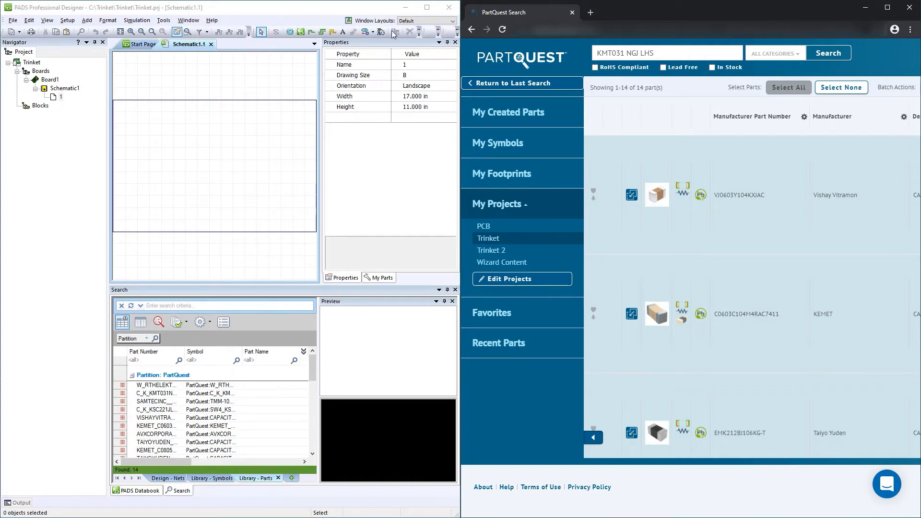
{"action": "left_click", "coordinate": [427, 7]}
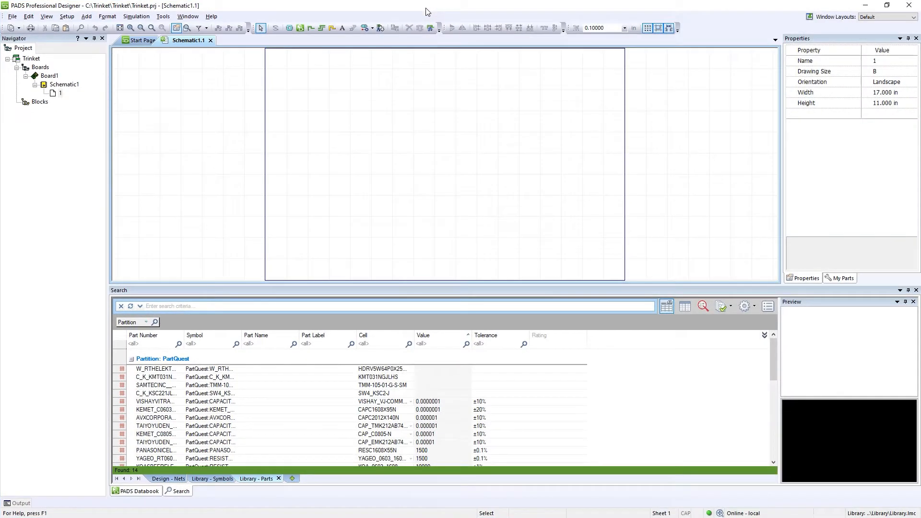
Place the Vishay Vitramon 0.0000001 capacitor and the Taiyo Yuden 0.000001 capacitor side by side in the lower part of the schematic sheet
{"action": "left_click", "coordinate": [288, 405]}
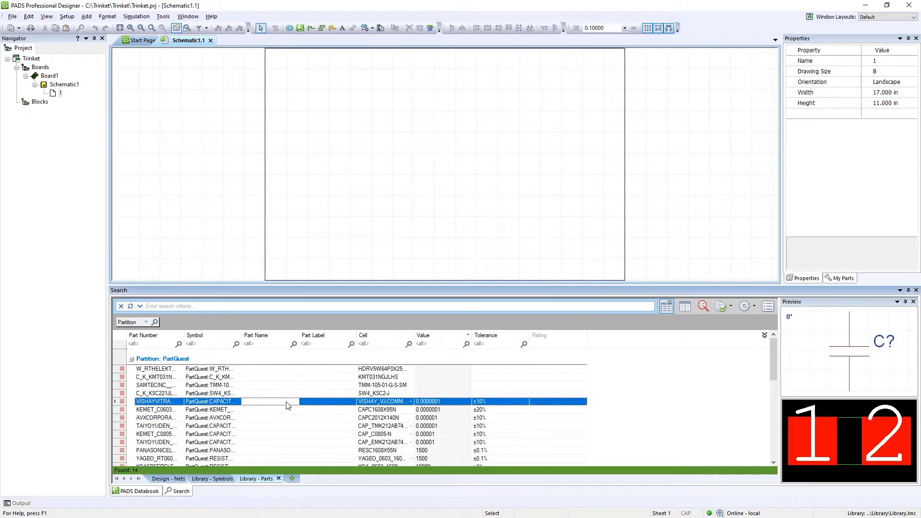
{"action": "left_click_drag", "start_coordinate": [285, 404], "coordinate": [358, 214]}
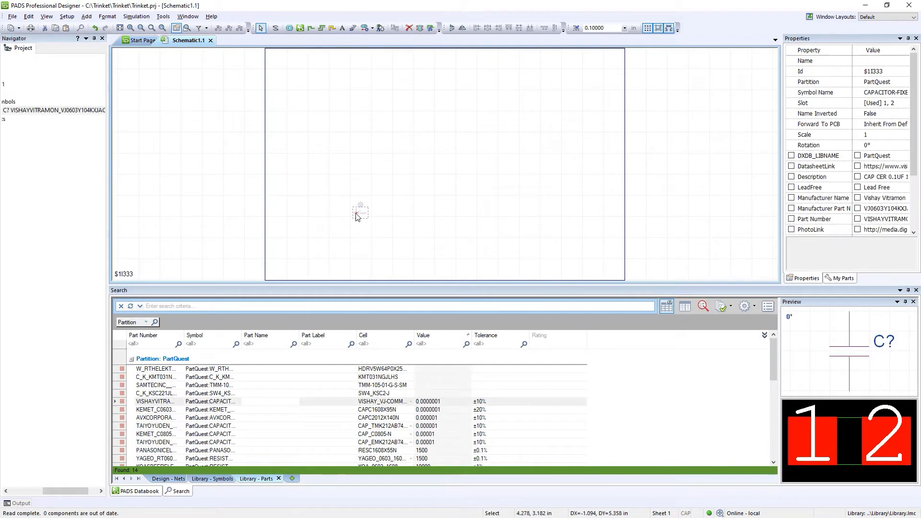
{"action": "left_click", "coordinate": [311, 411]}
{"action": "left_click", "coordinate": [311, 418]}
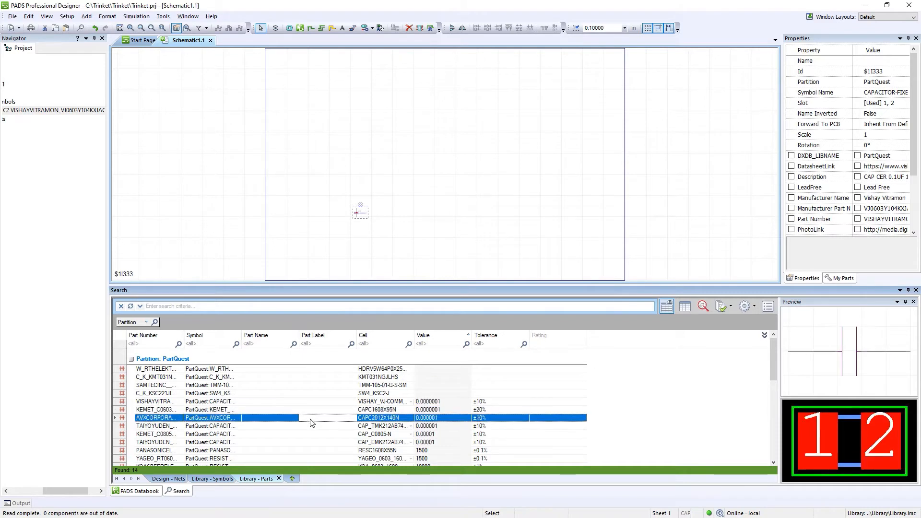
{"action": "left_click", "coordinate": [310, 427]}
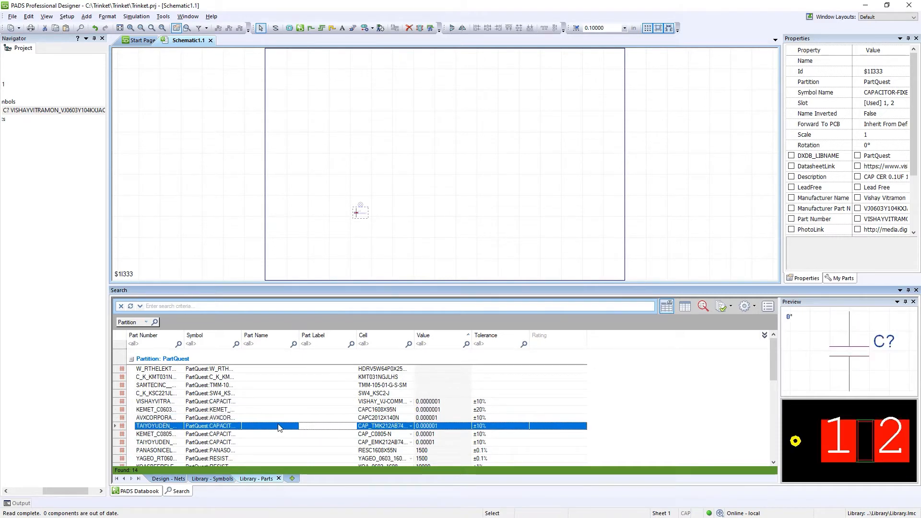
{"action": "left_click_drag", "start_coordinate": [280, 427], "coordinate": [393, 215]}
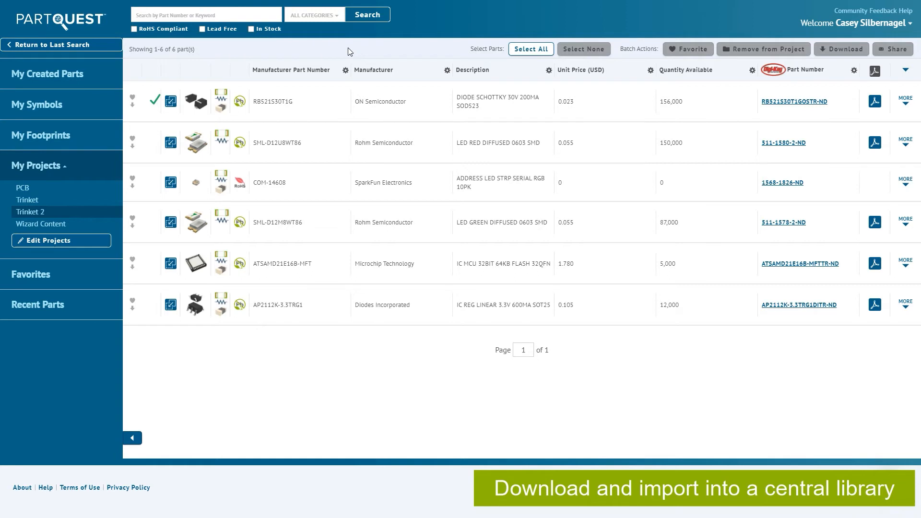
In PartQuest, select all parts of the Trinket 2 project and download them
{"action": "left_click", "coordinate": [523, 53]}
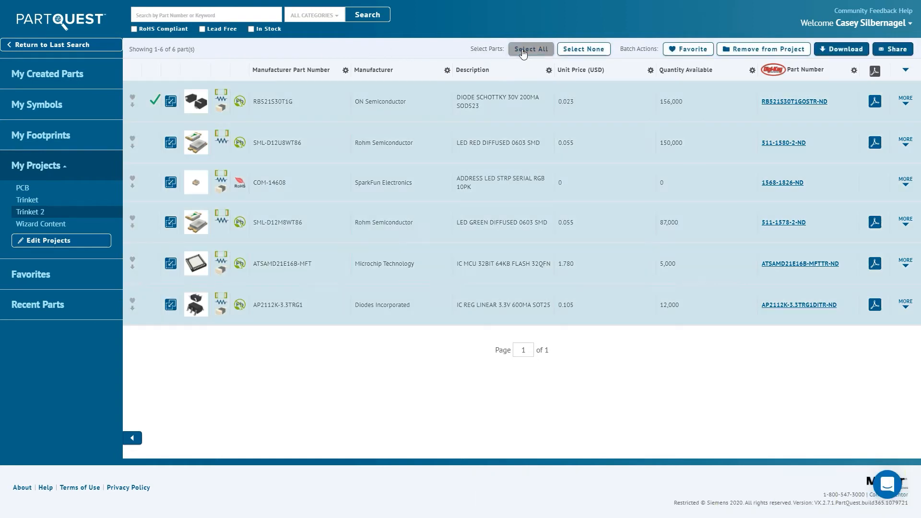
{"action": "left_click", "coordinate": [843, 49]}
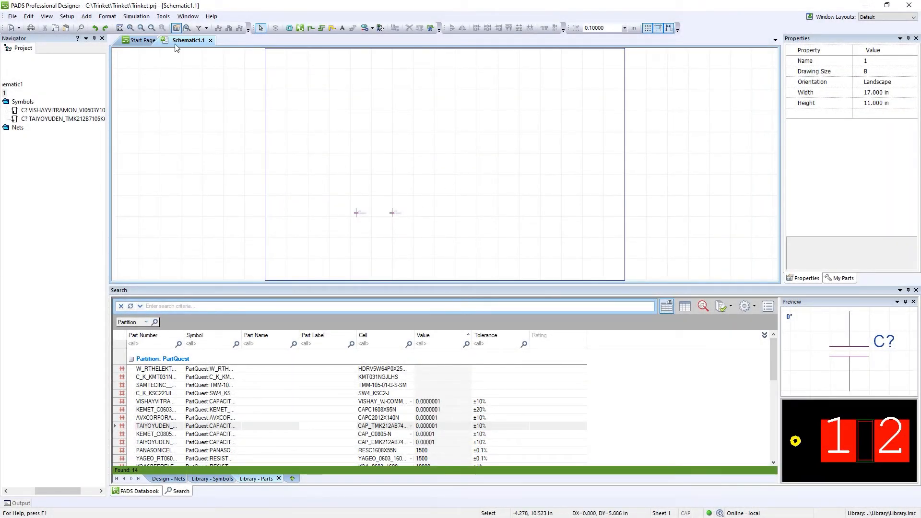
Open PADS Pro Library Tools from PADS Professional Designer and import PQDownload_20201019101606.edx into Library.lmc with all three content containers included
{"action": "left_click", "coordinate": [163, 16]}
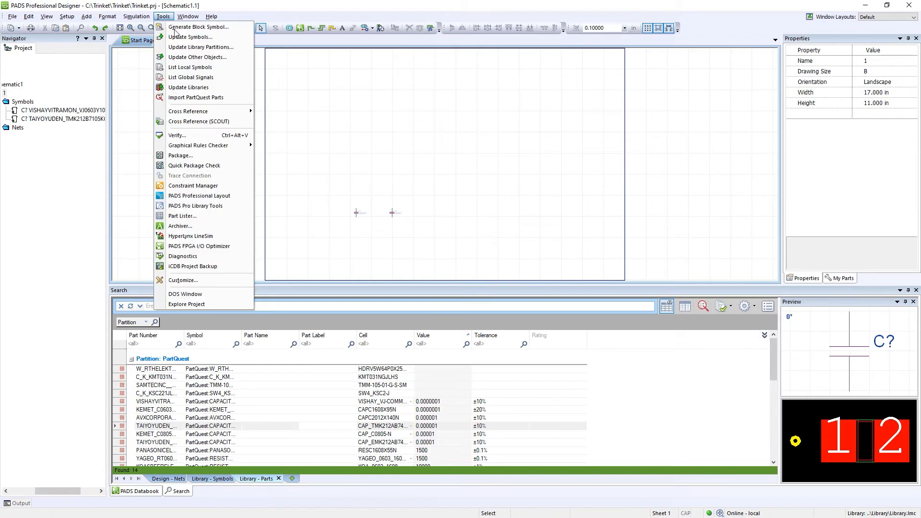
{"action": "left_click", "coordinate": [247, 206]}
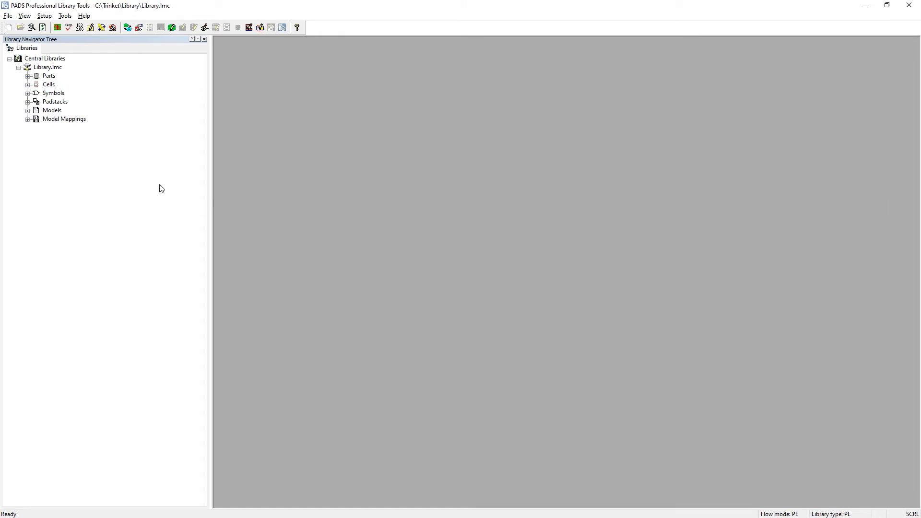
{"action": "left_click", "coordinate": [8, 16]}
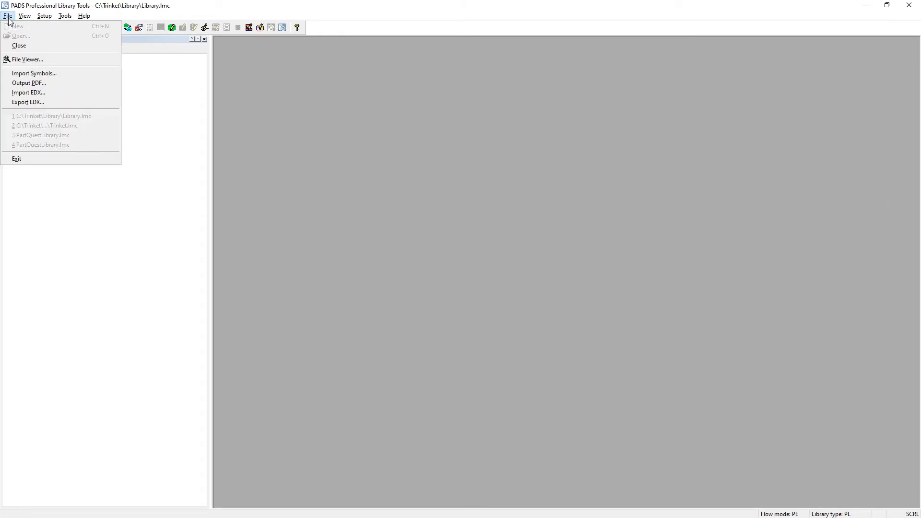
{"action": "left_click", "coordinate": [72, 93]}
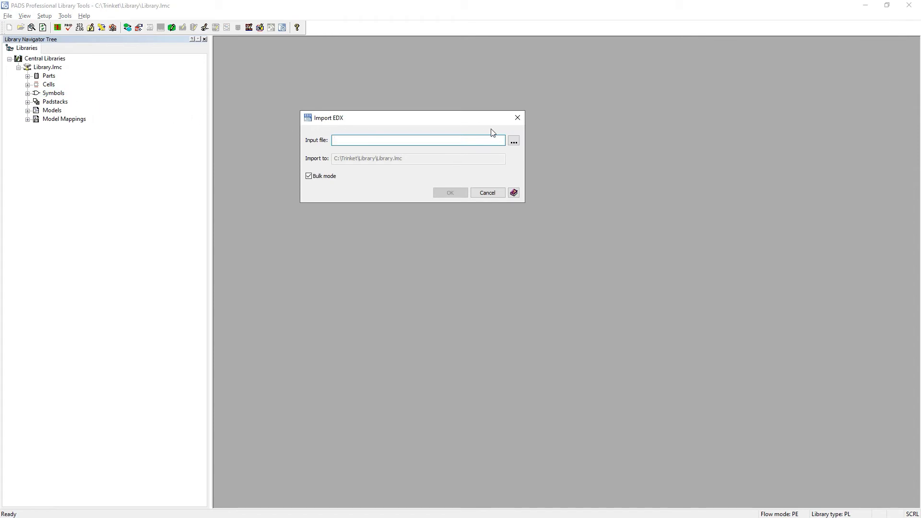
{"action": "left_click", "coordinate": [514, 140]}
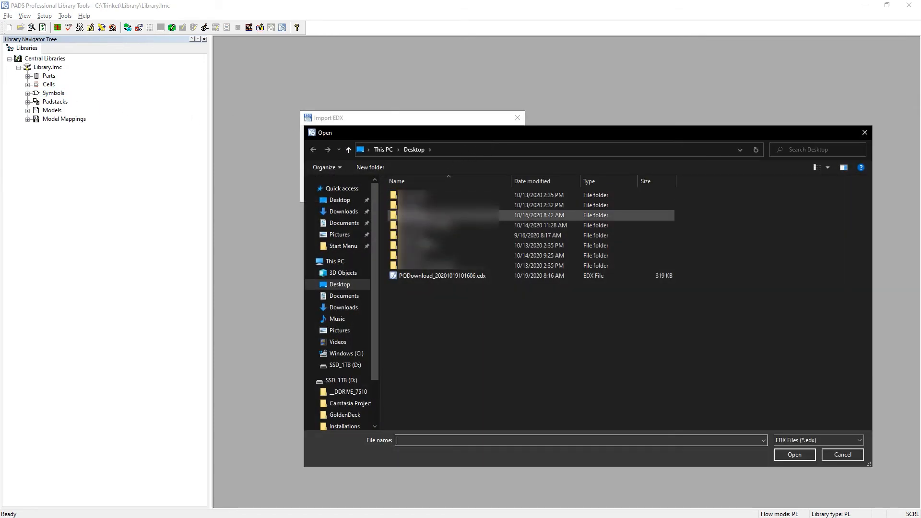
{"action": "left_click", "coordinate": [428, 277]}
{"action": "left_click", "coordinate": [793, 455]}
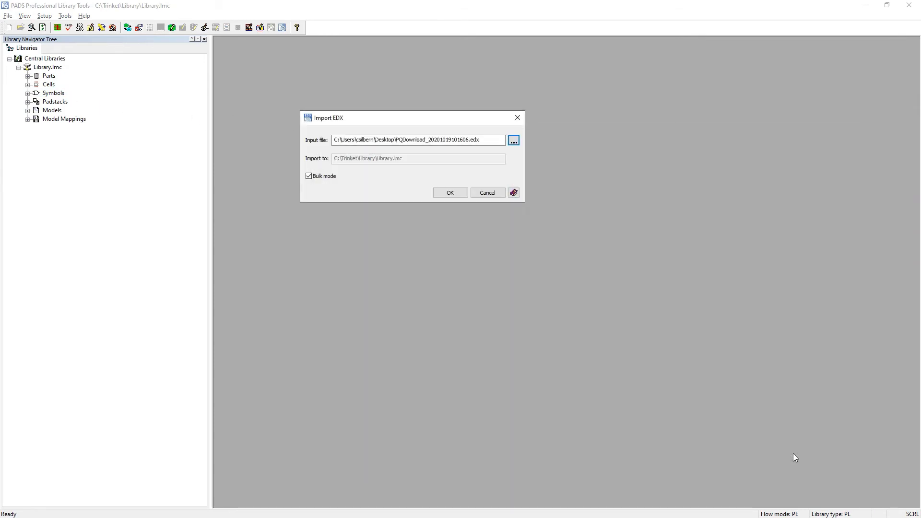
{"action": "left_click", "coordinate": [439, 195]}
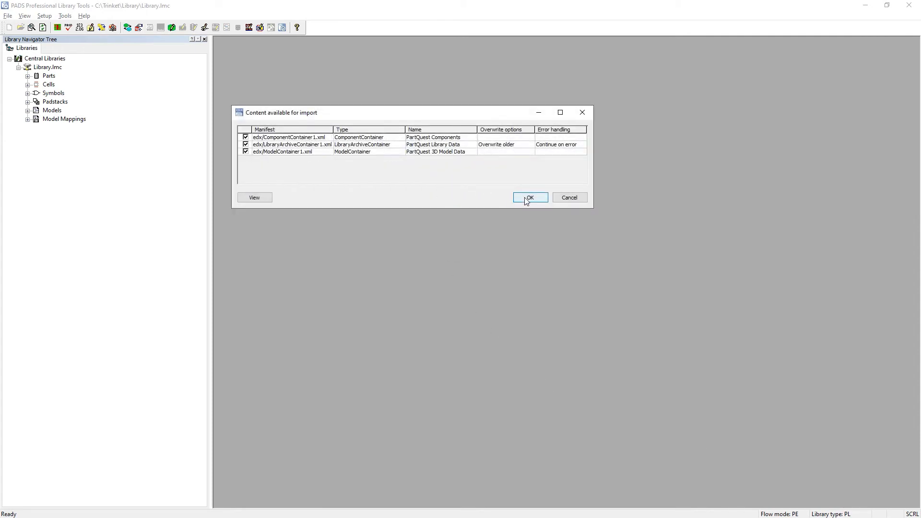
{"action": "left_click", "coordinate": [528, 198]}
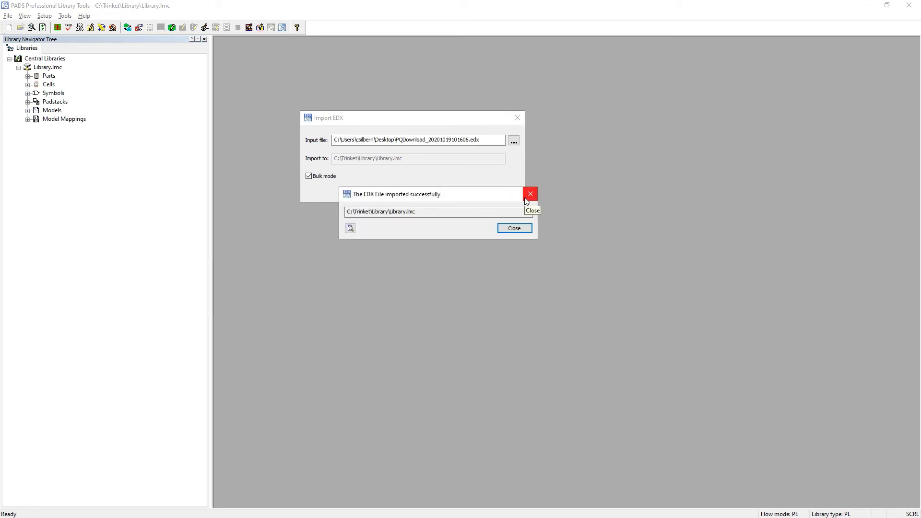
{"action": "left_click", "coordinate": [522, 228]}
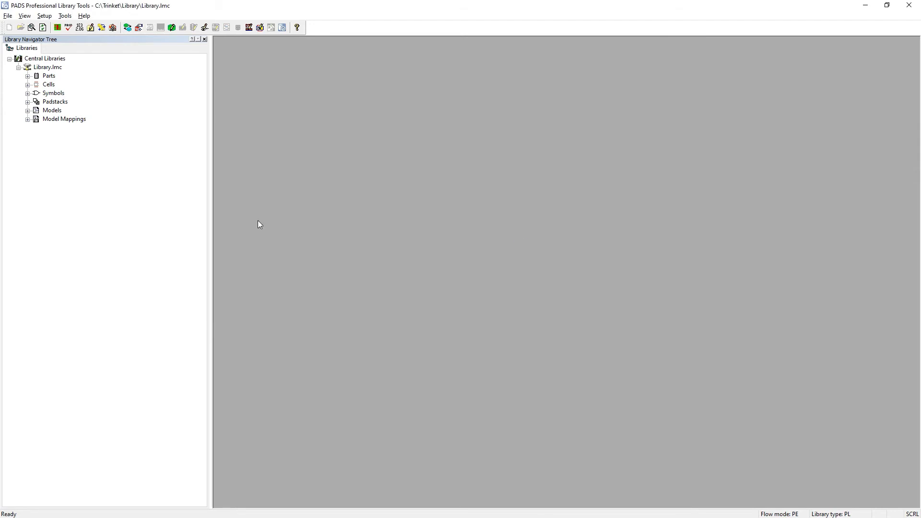
Examine the imported content in the PartQuest partitions of the central library's Parts, Cells and Symbols
{"action": "left_click", "coordinate": [27, 76]}
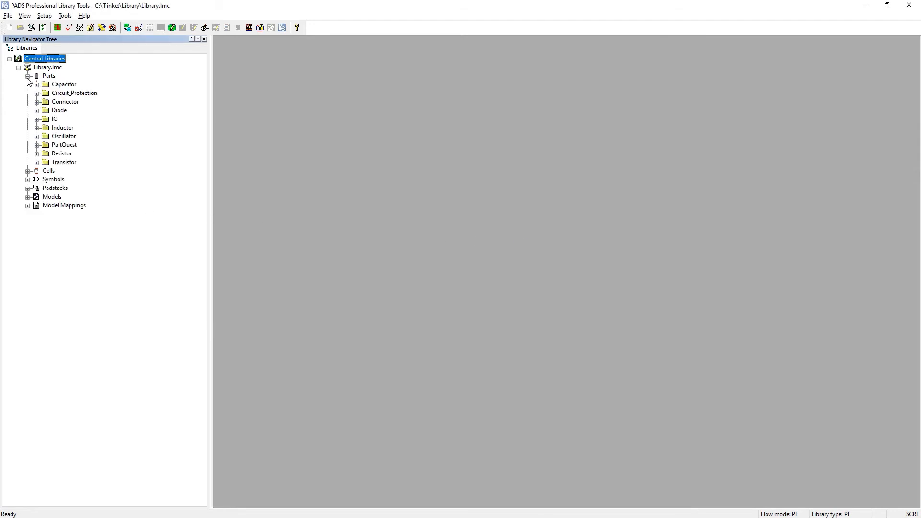
{"action": "left_click", "coordinate": [37, 145]}
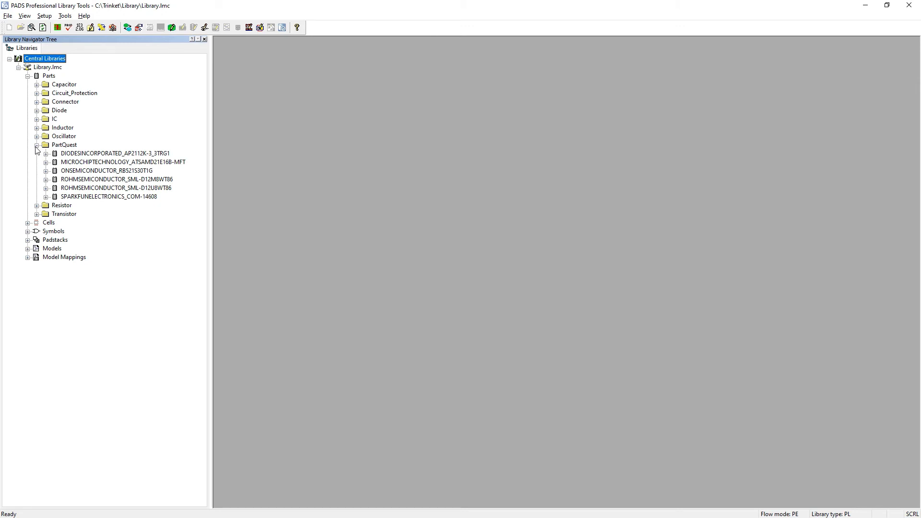
{"action": "left_click", "coordinate": [28, 223]}
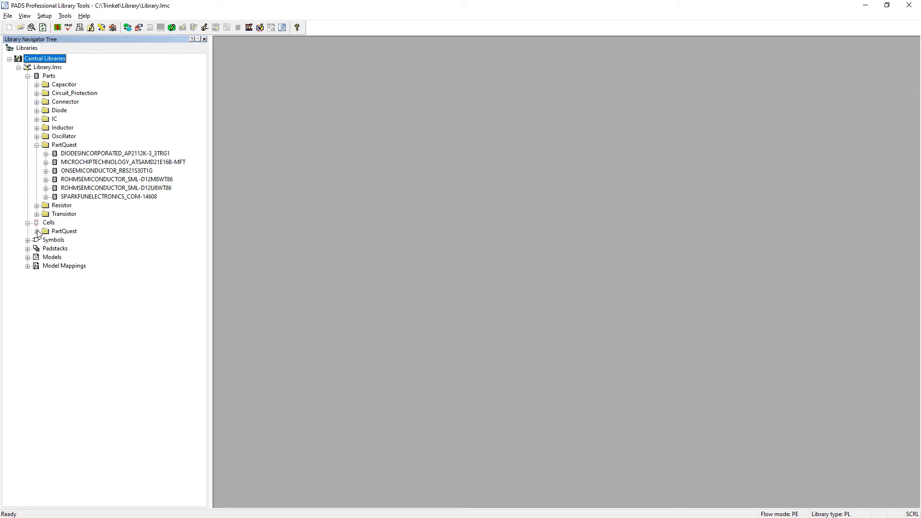
{"action": "left_click", "coordinate": [37, 232]}
{"action": "left_click", "coordinate": [28, 283]}
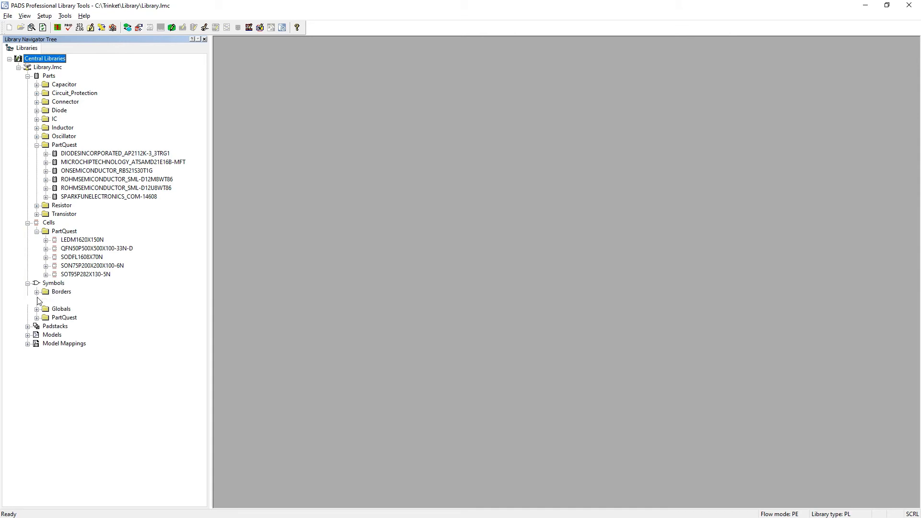
{"action": "left_click", "coordinate": [37, 317]}
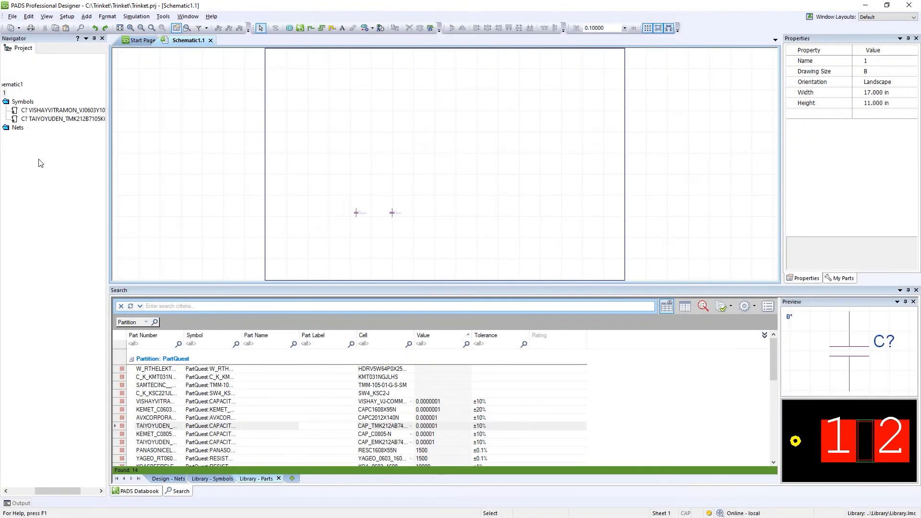
In PADS Professional Designer, update the project with the changed library content through Project Integration and close that pane
{"action": "left_click", "coordinate": [710, 513]}
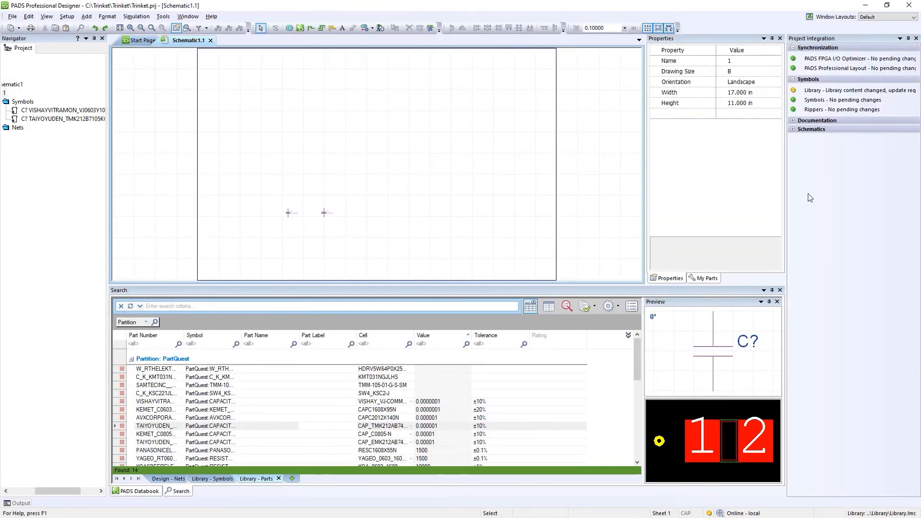
{"action": "left_click", "coordinate": [793, 90]}
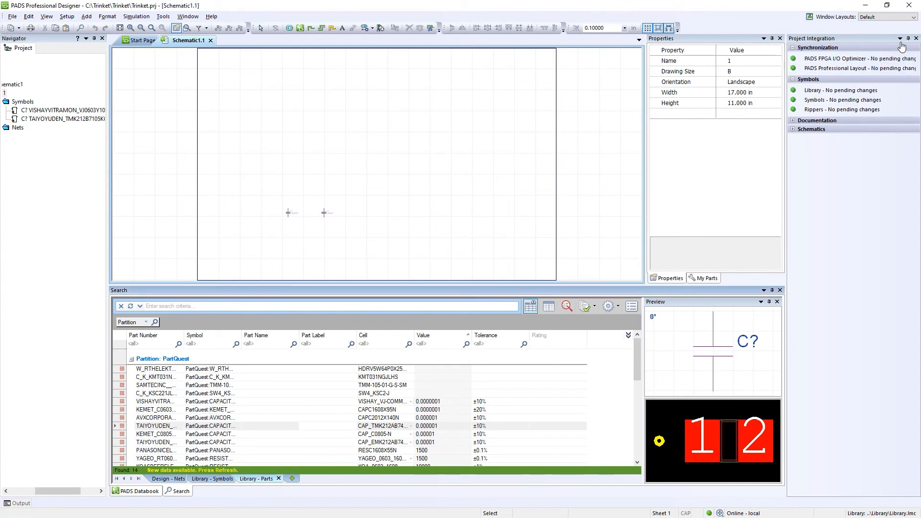
{"action": "left_click", "coordinate": [916, 38]}
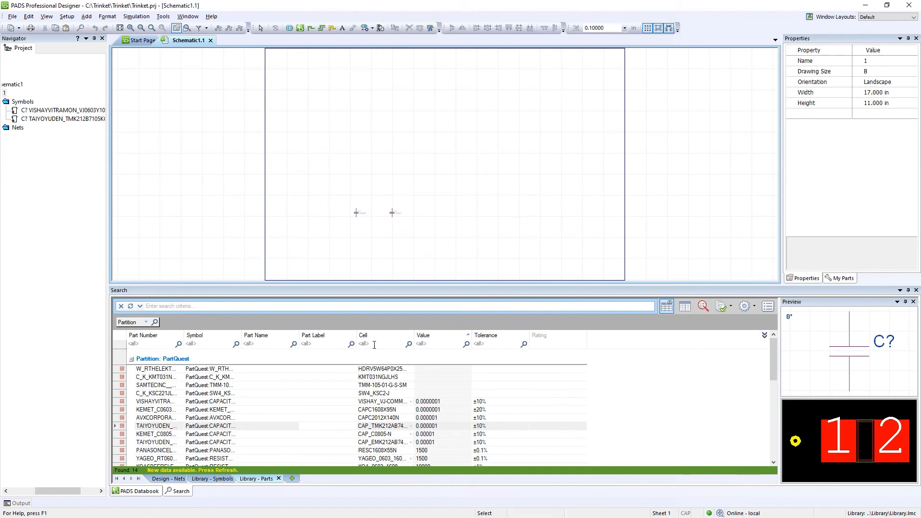
Refresh the library parts search, preview the newly imported PartQuest parts and place the Microchip microcontroller on the schematic, up and right of the two capacitors
{"action": "left_click", "coordinate": [130, 307]}
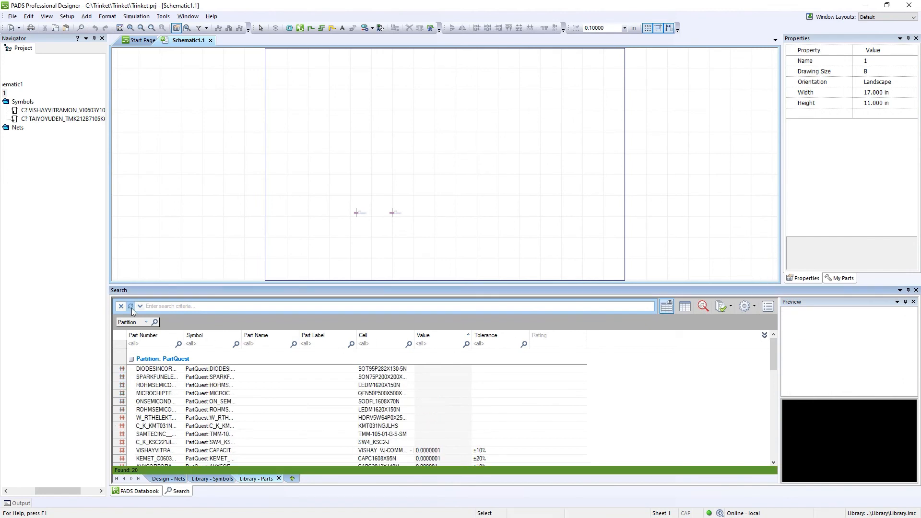
{"action": "left_click", "coordinate": [176, 370]}
{"action": "left_click", "coordinate": [176, 377]}
{"action": "left_click", "coordinate": [173, 384]}
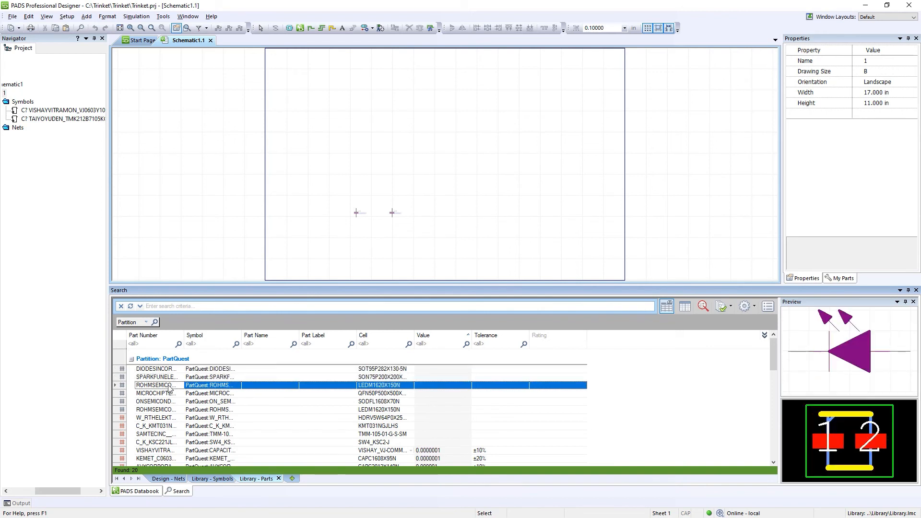
{"action": "left_click", "coordinate": [171, 394]}
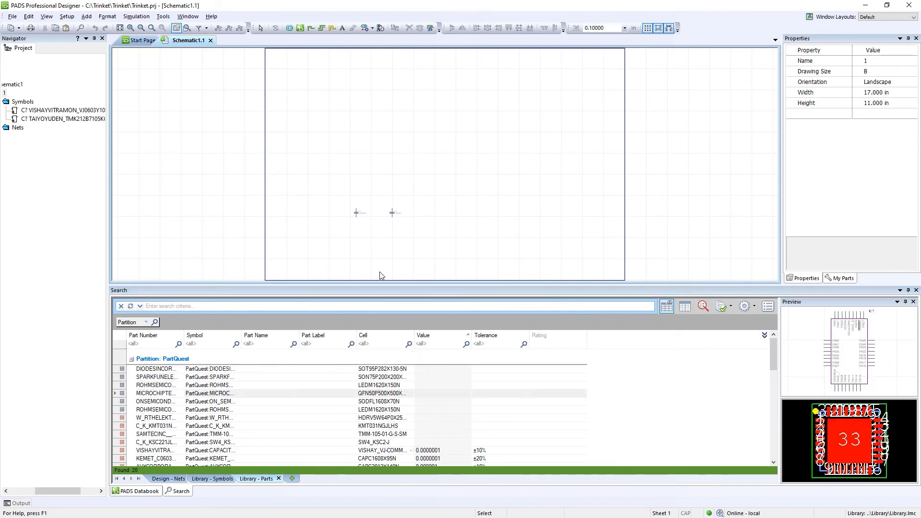
{"action": "left_click_drag", "start_coordinate": [379, 272], "coordinate": [449, 187]}
{"action": "left_click", "coordinate": [162, 402]}
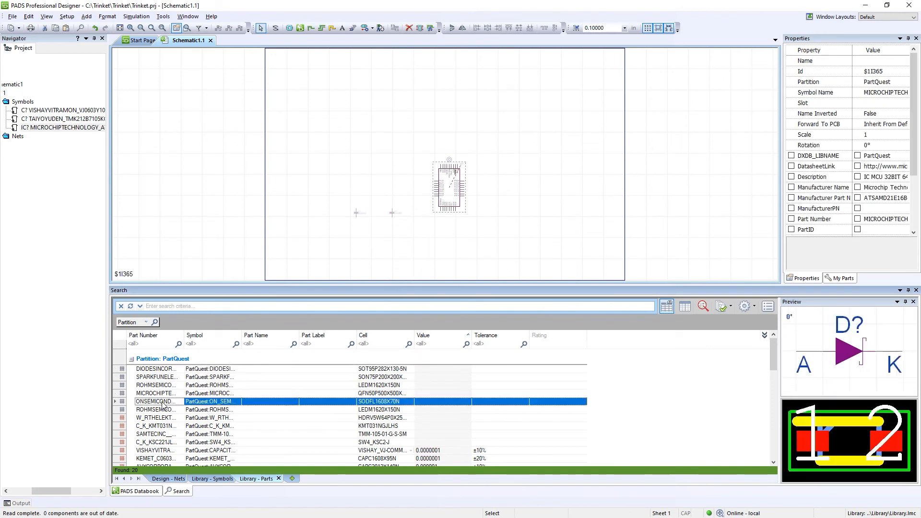
{"action": "left_click", "coordinate": [161, 410]}
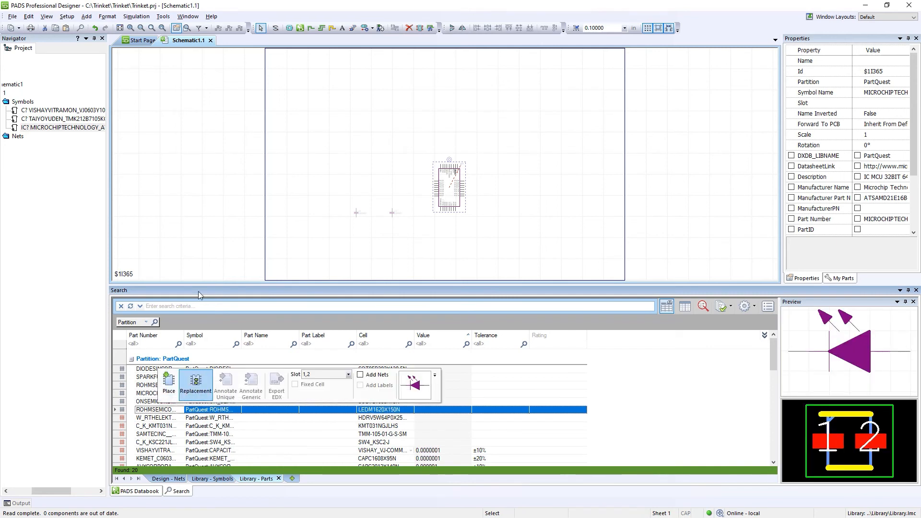
Switch to PADS Professional Layout, forward annotate the schematic to Board1 and close Project Integration
{"action": "left_click", "coordinate": [162, 18]}
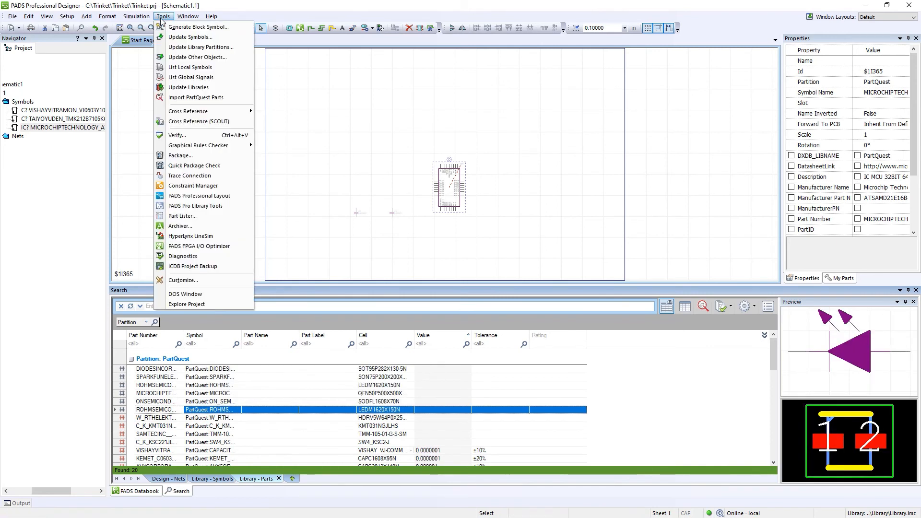
{"action": "left_click", "coordinate": [244, 197]}
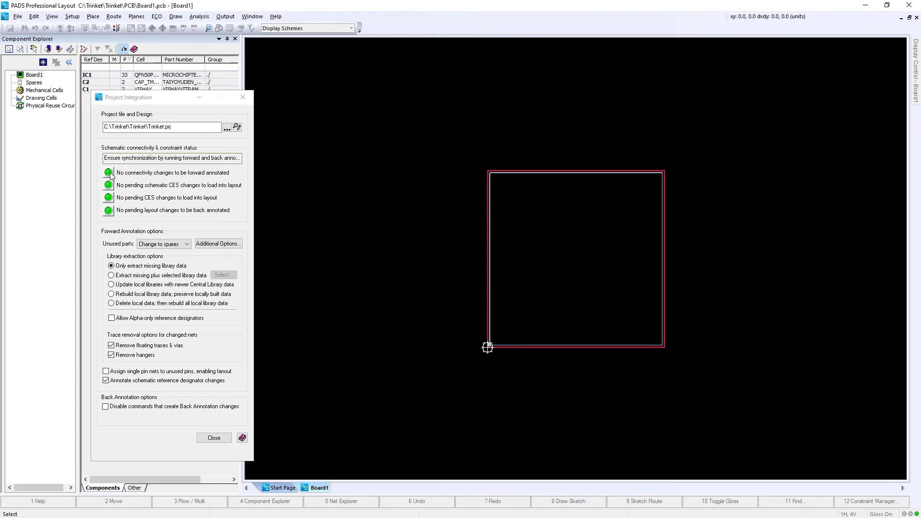
{"action": "left_click", "coordinate": [243, 98]}
Place IC1 in the upper part of the board outline, with C2 and C1 beside it to the right
{"action": "left_click_drag", "start_coordinate": [101, 75], "coordinate": [528, 206]}
{"action": "left_click_drag", "start_coordinate": [92, 82], "coordinate": [558, 201]}
{"action": "left_click_drag", "start_coordinate": [106, 91], "coordinate": [560, 213]}
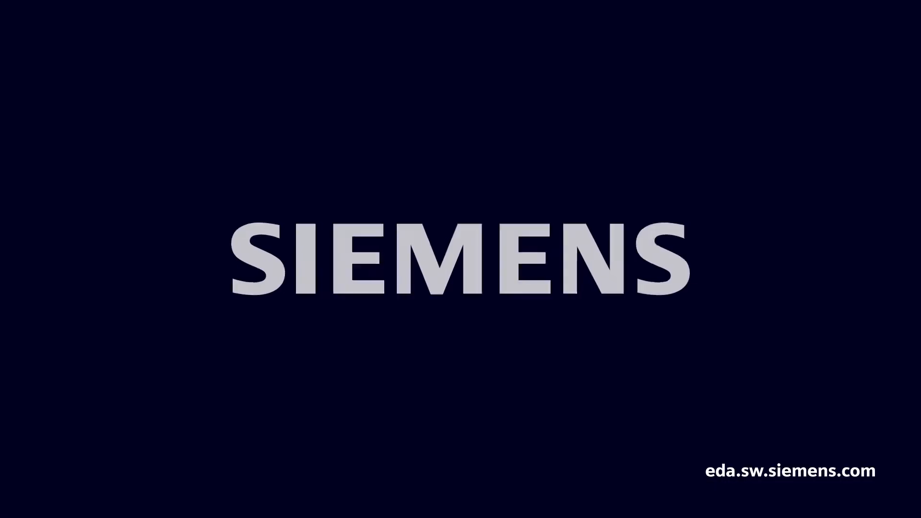